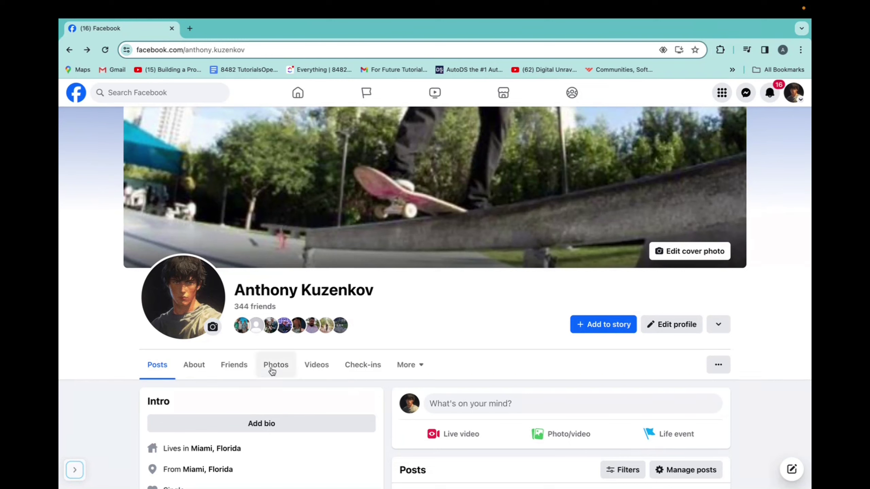
Go back to your own profile and open 'Choose profile picture' from the profile photo menu.
left_click(316, 101)
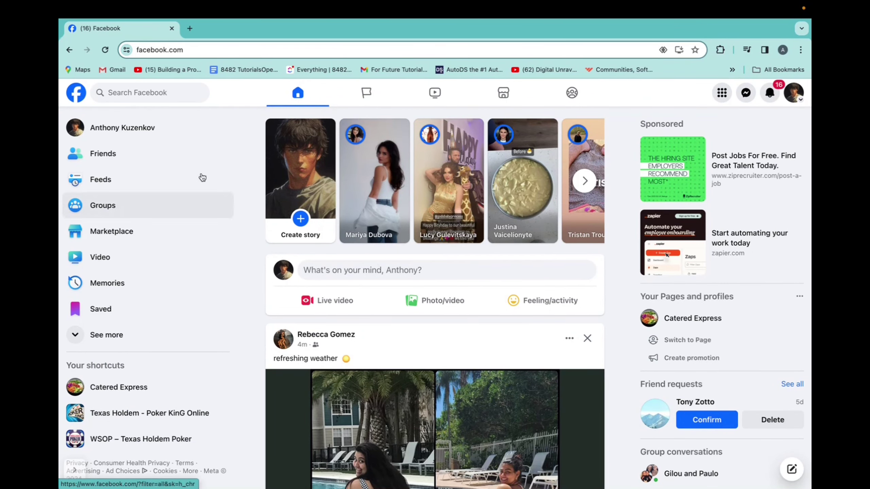
left_click(119, 130)
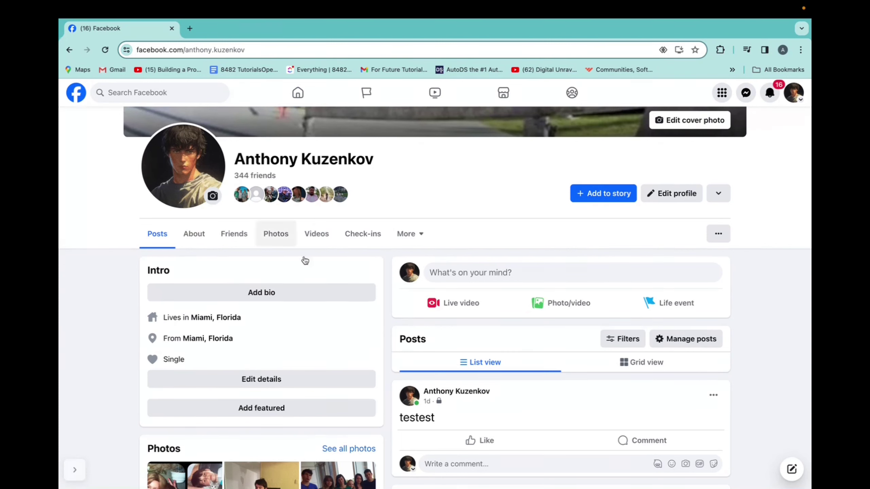
scroll(408, 280, "up", 1)
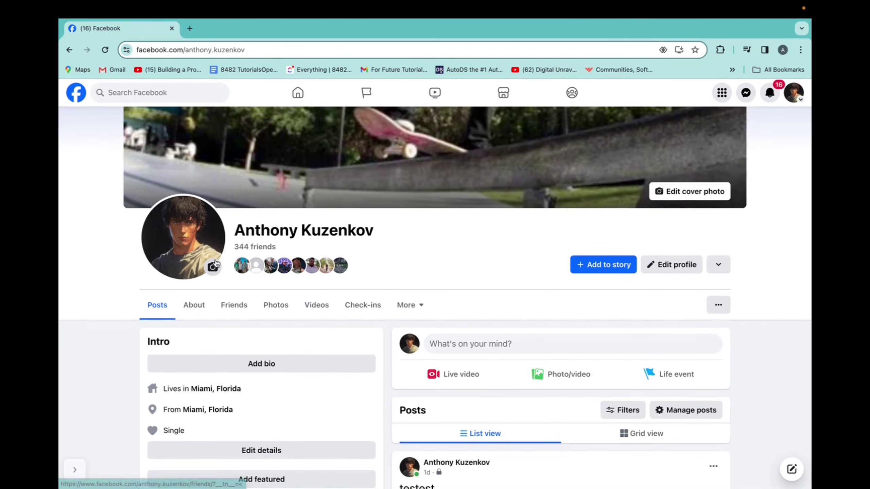
left_click(186, 245)
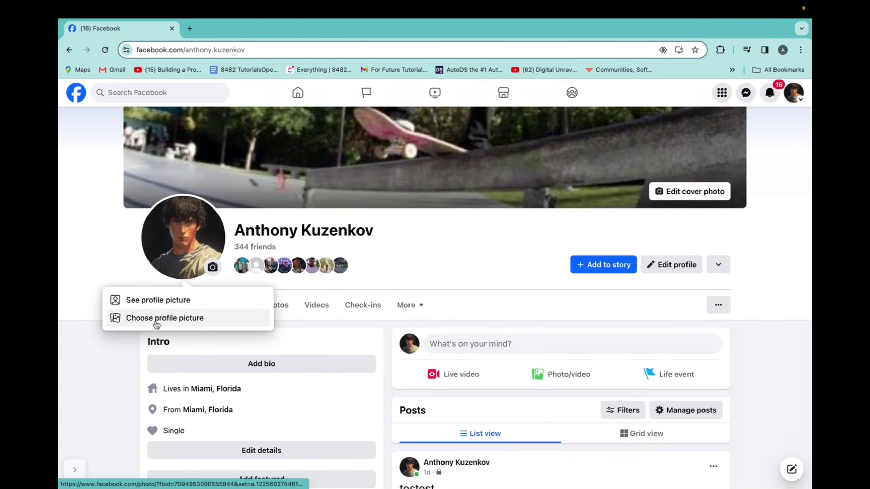
left_click(165, 318)
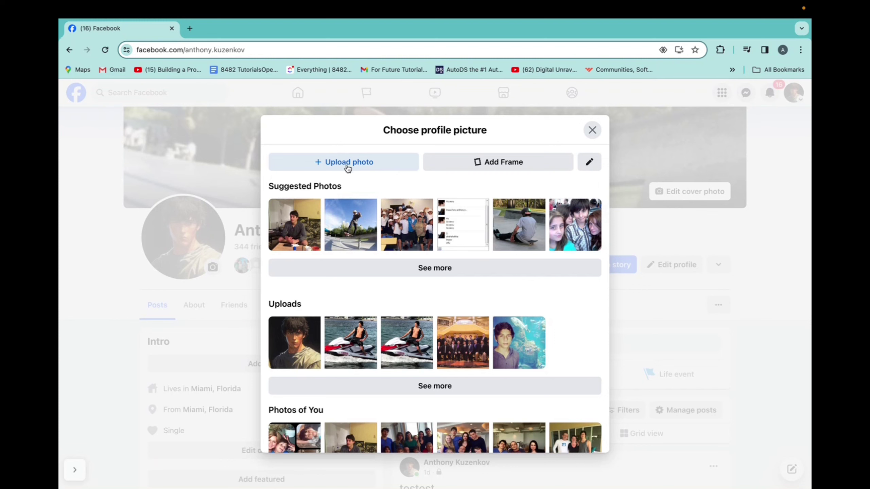
Upload a photo from the computer, selecting IMG_8308.HEIC from Recents.
left_click(333, 163)
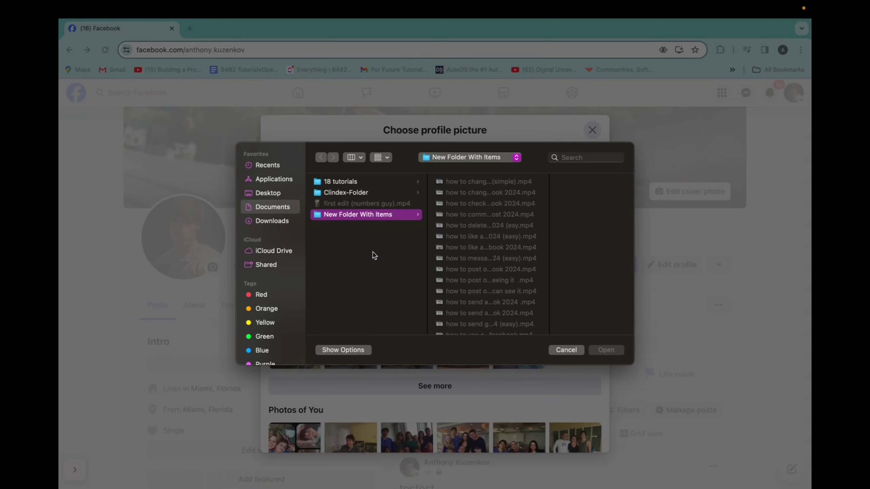
left_click(267, 166)
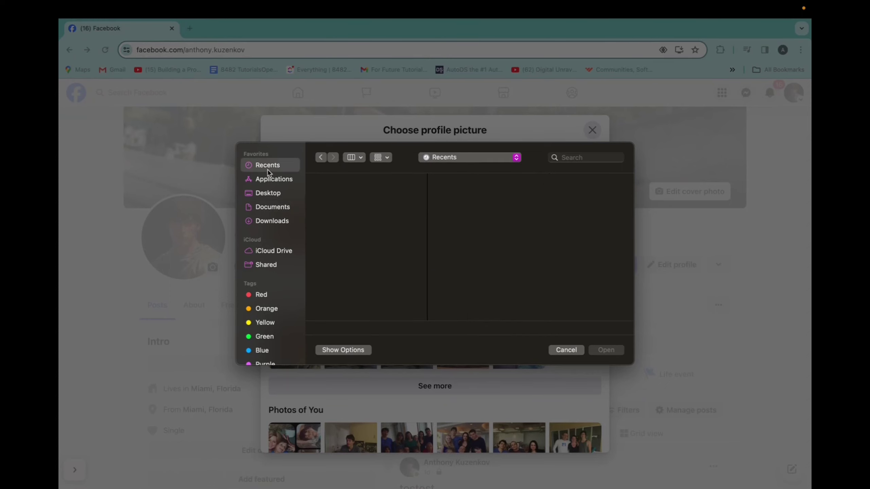
left_click(337, 206)
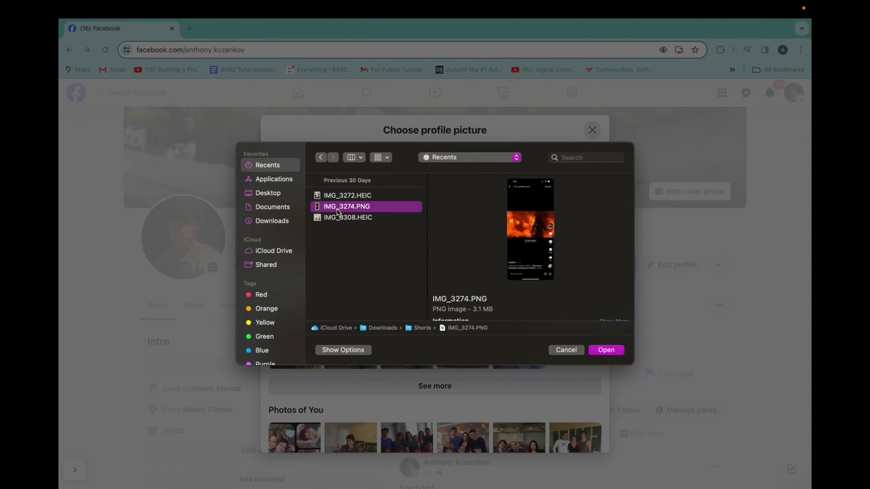
left_click(340, 218)
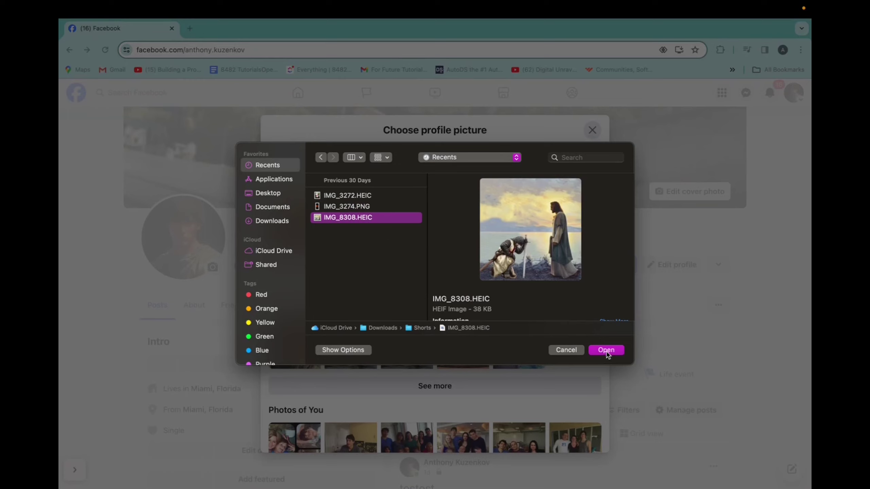